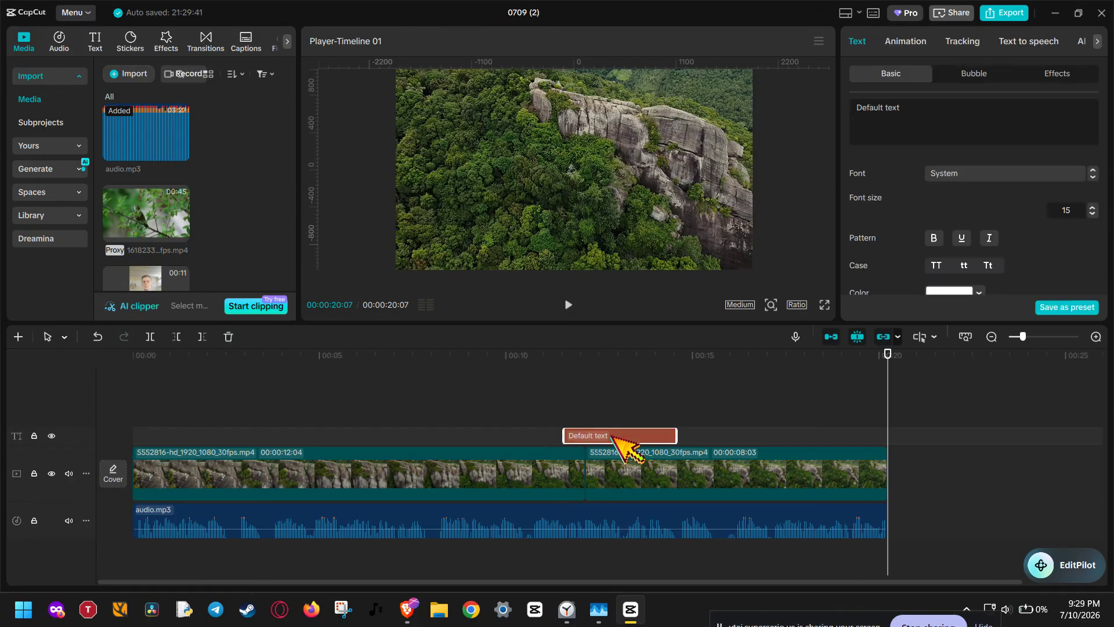
- Delete the existing default text clip from the timeline and widen the media library to show two columns of thumbnails
key("Delete")
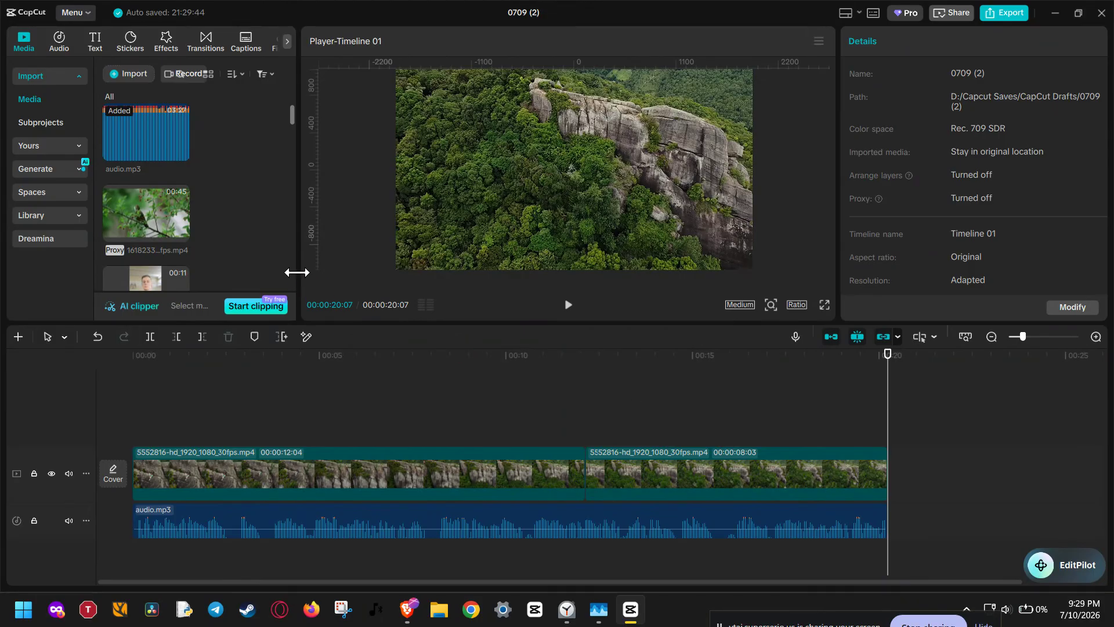
left_click_drag(312, 271, 307, 271)
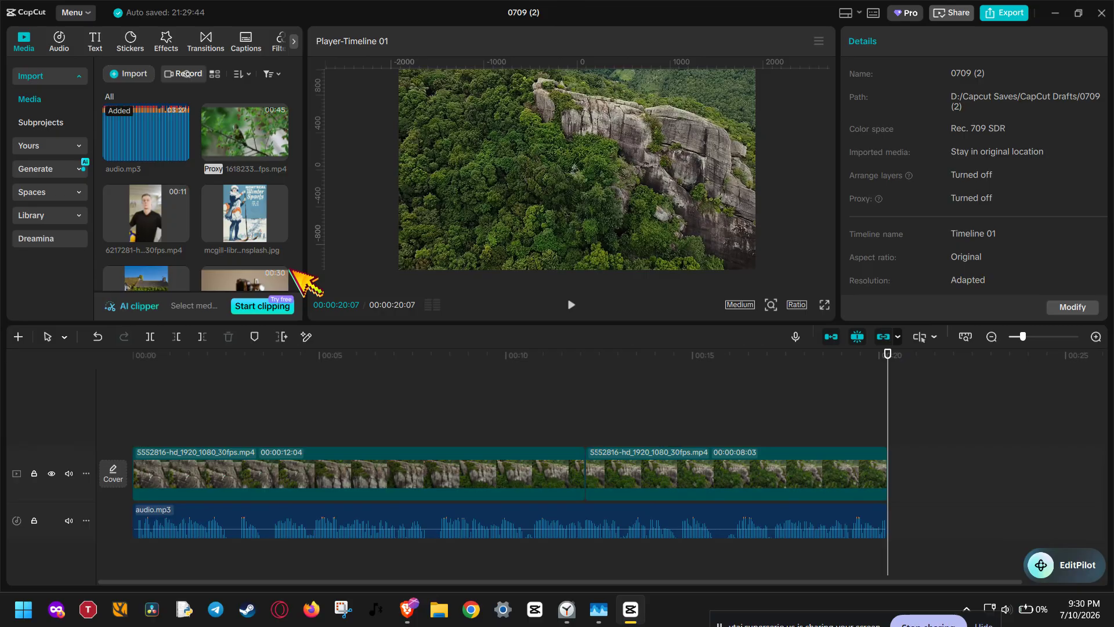
left_click(283, 450)
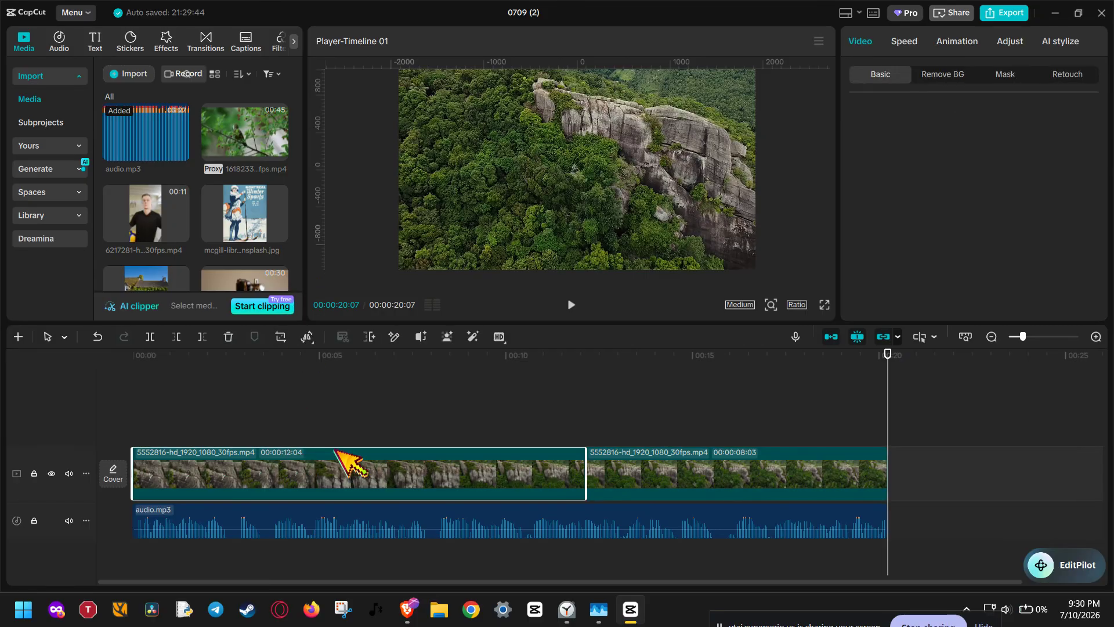
left_click(601, 464)
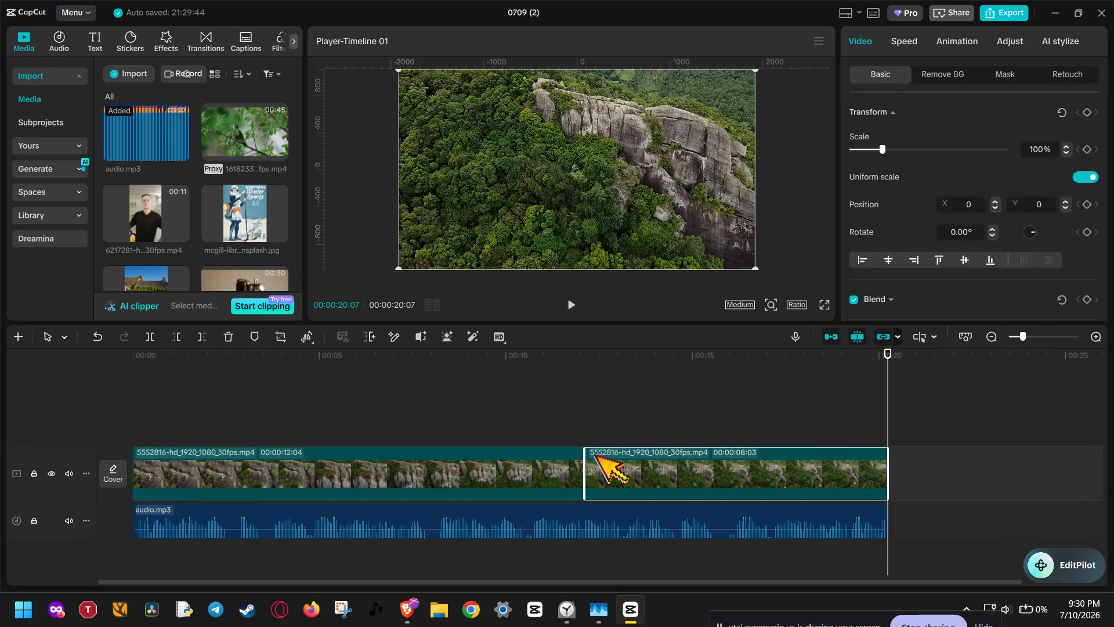
- Add a default text clip above the first video clip and select it with the playhead at 00:00:03:17
left_click(95, 41)
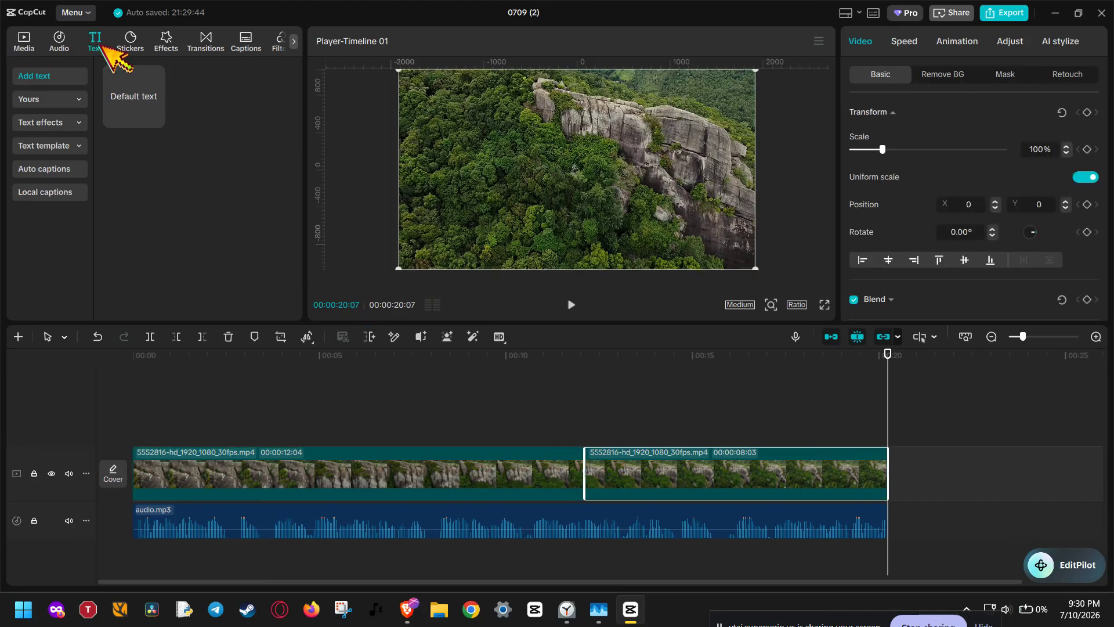
left_click_drag(134, 95, 213, 433)
left_click(267, 414)
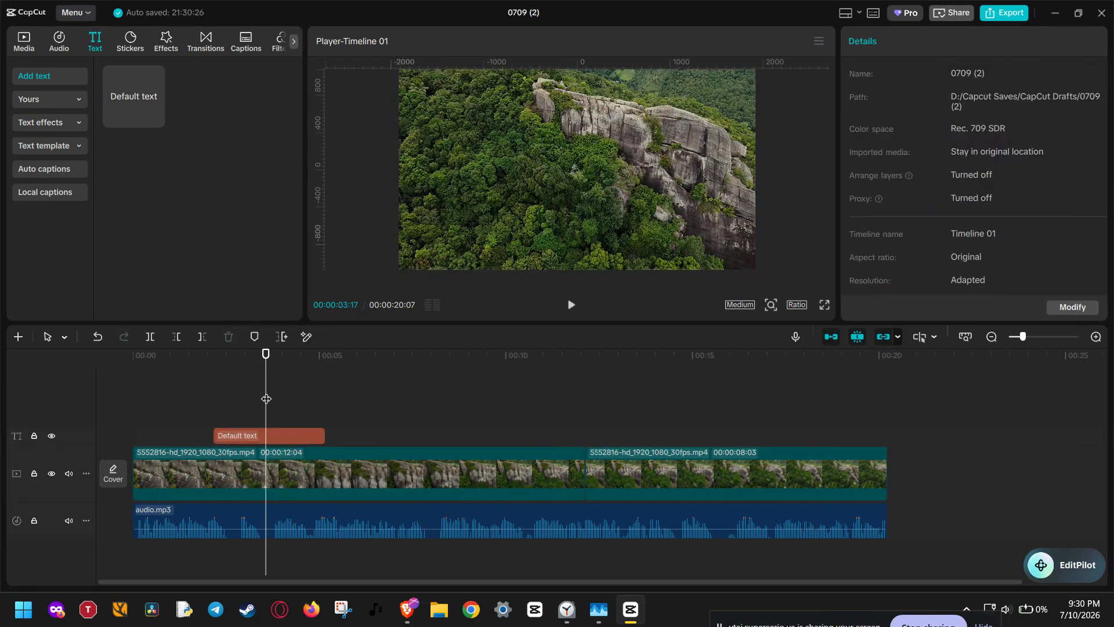
left_click(264, 434)
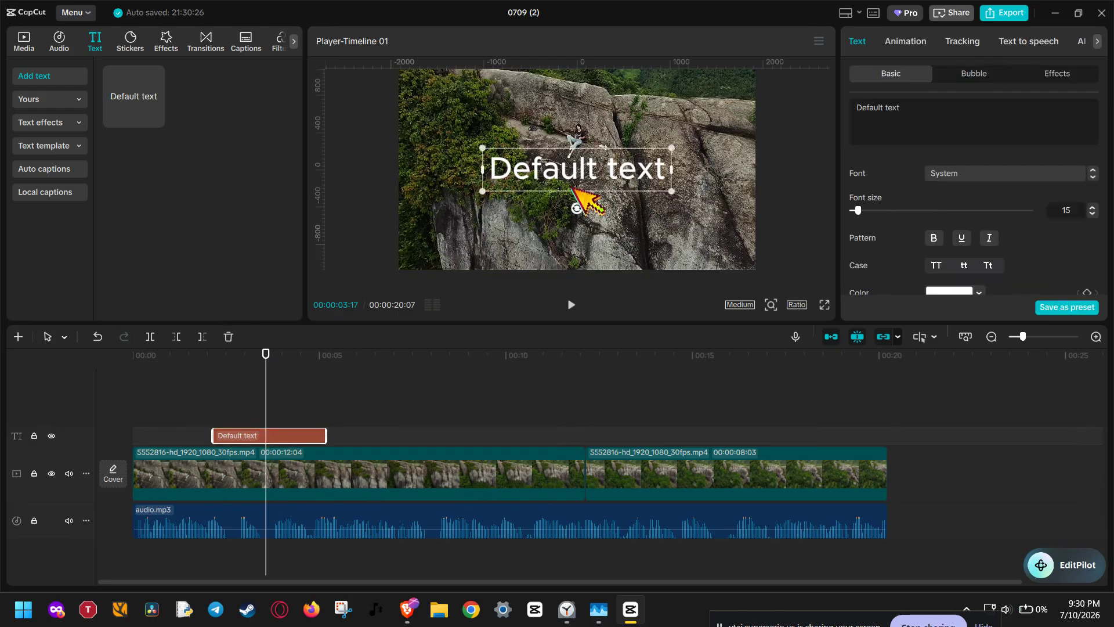
- Extend both ends of the text clip so it spans the full length of the video
left_click(894, 106)
left_click_drag(855, 109, 905, 110)
left_click(905, 110)
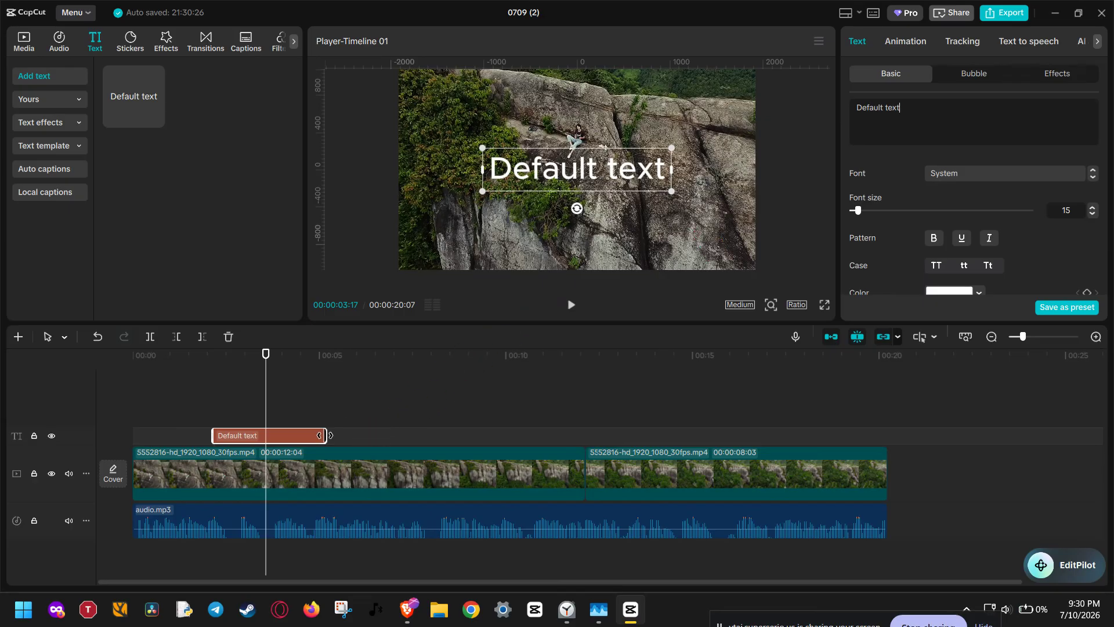
left_click_drag(325, 435, 887, 430)
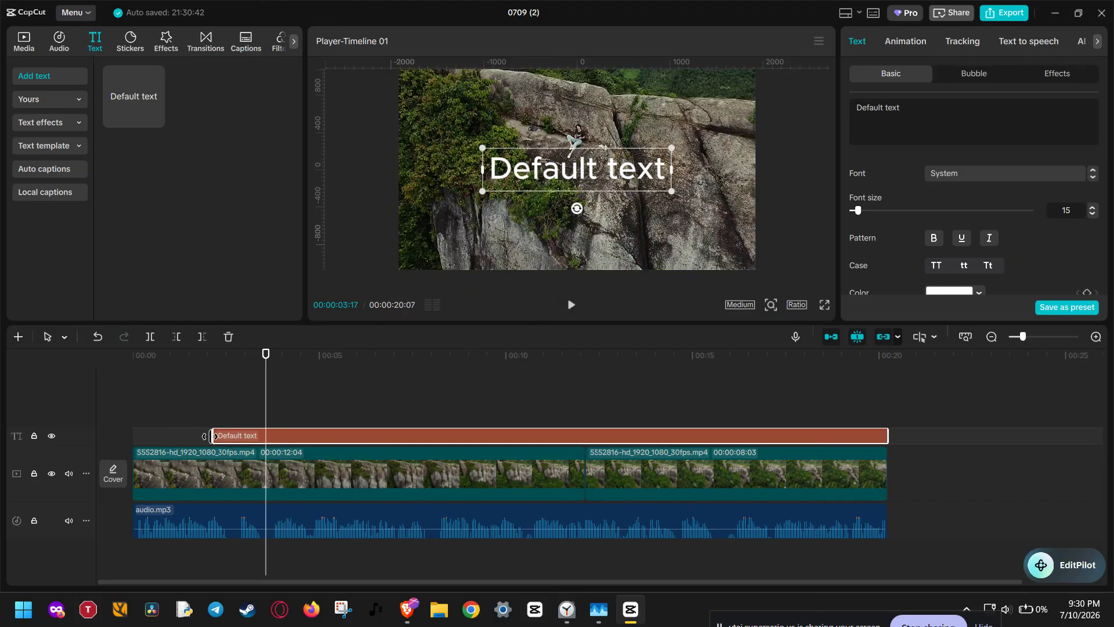
left_click_drag(210, 435, 132, 435)
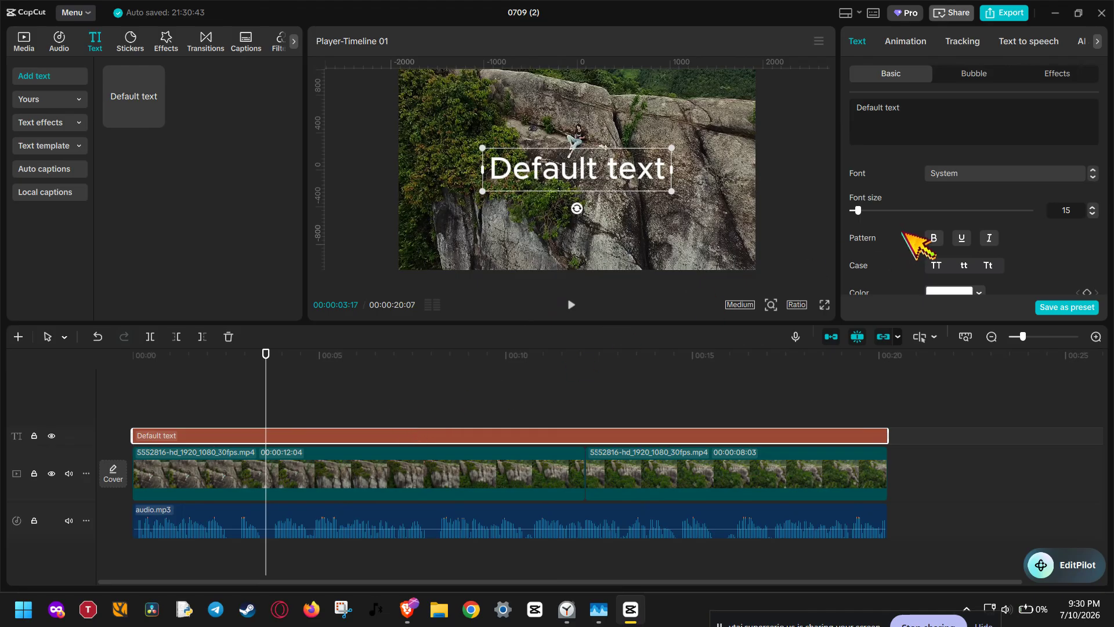
- Change the text's font to Montserrat Black and move the text down to the lower half of the frame
left_click(930, 235)
scroll(919, 248, "down", 3)
scroll(916, 244, "up", 3)
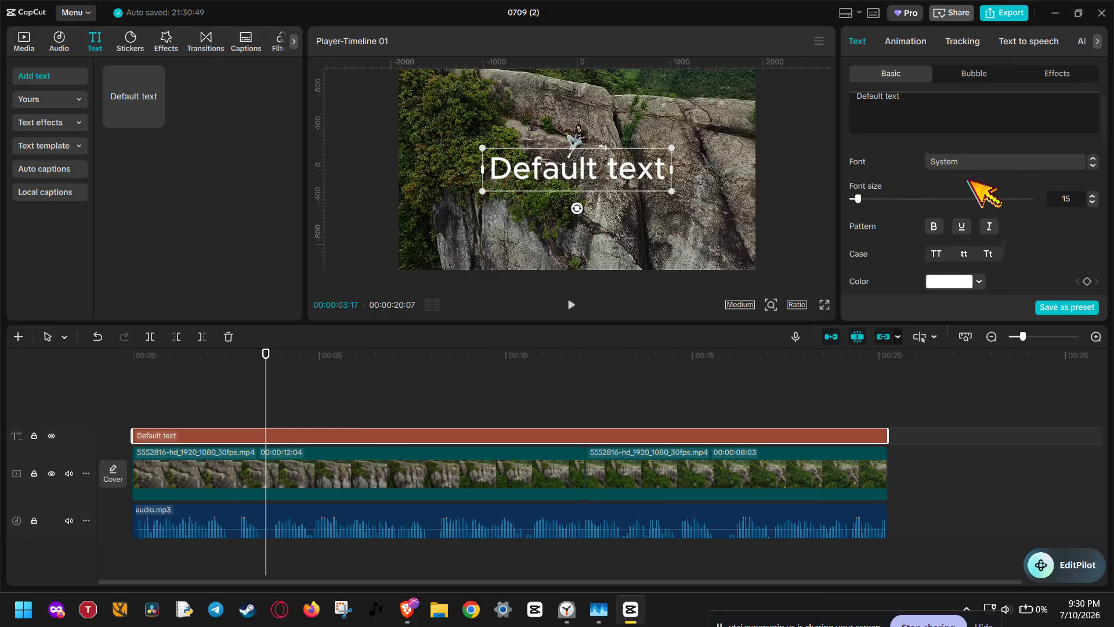
left_click(977, 163)
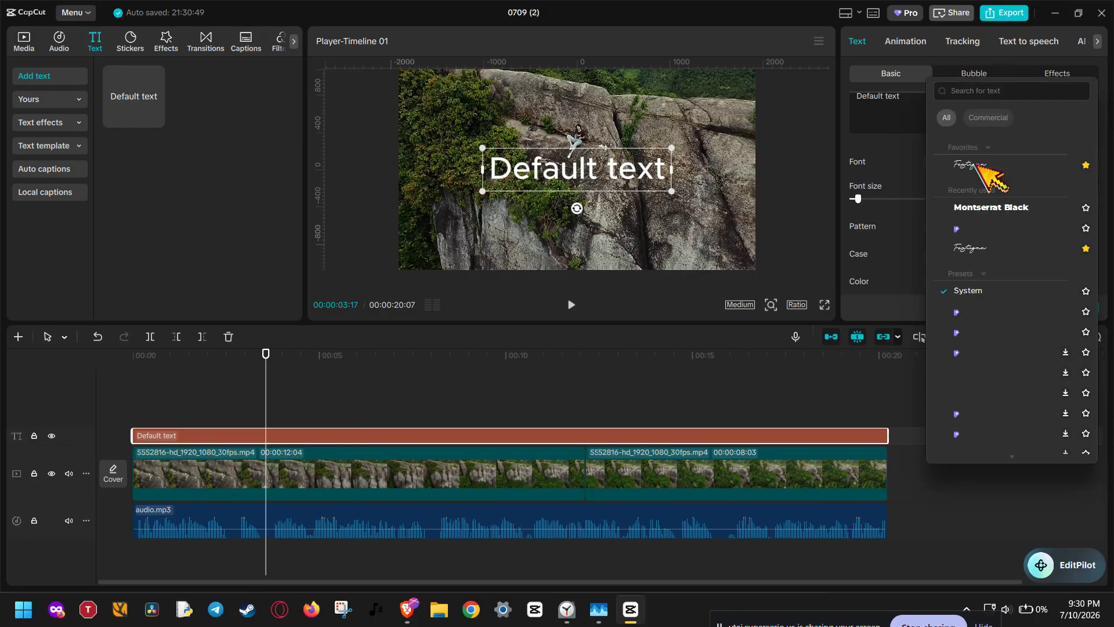
left_click(993, 208)
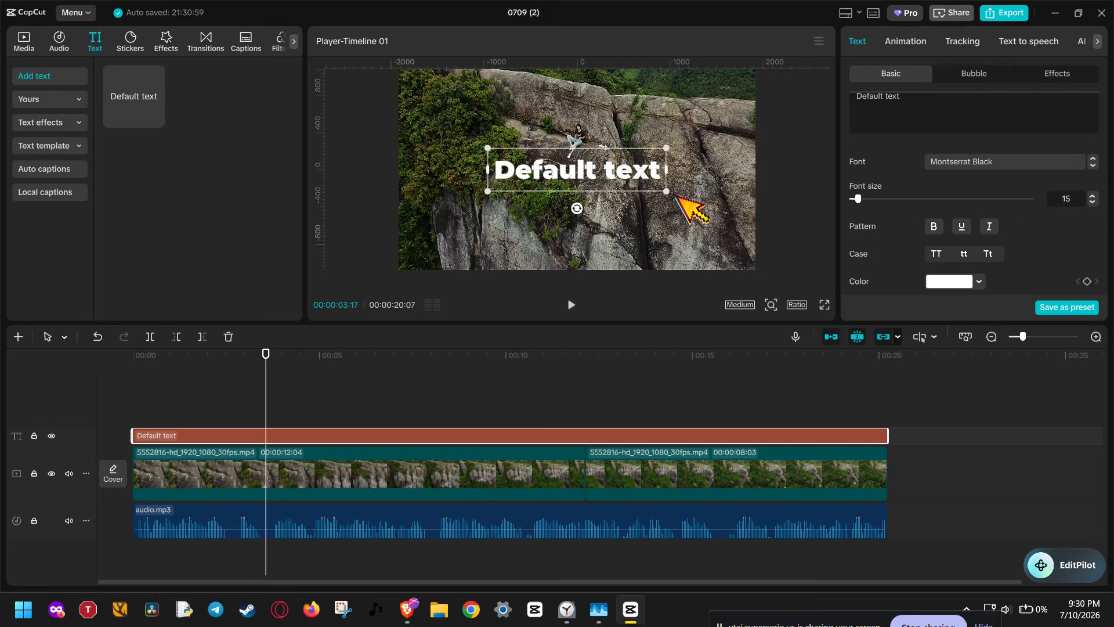
left_click_drag(624, 177, 613, 202)
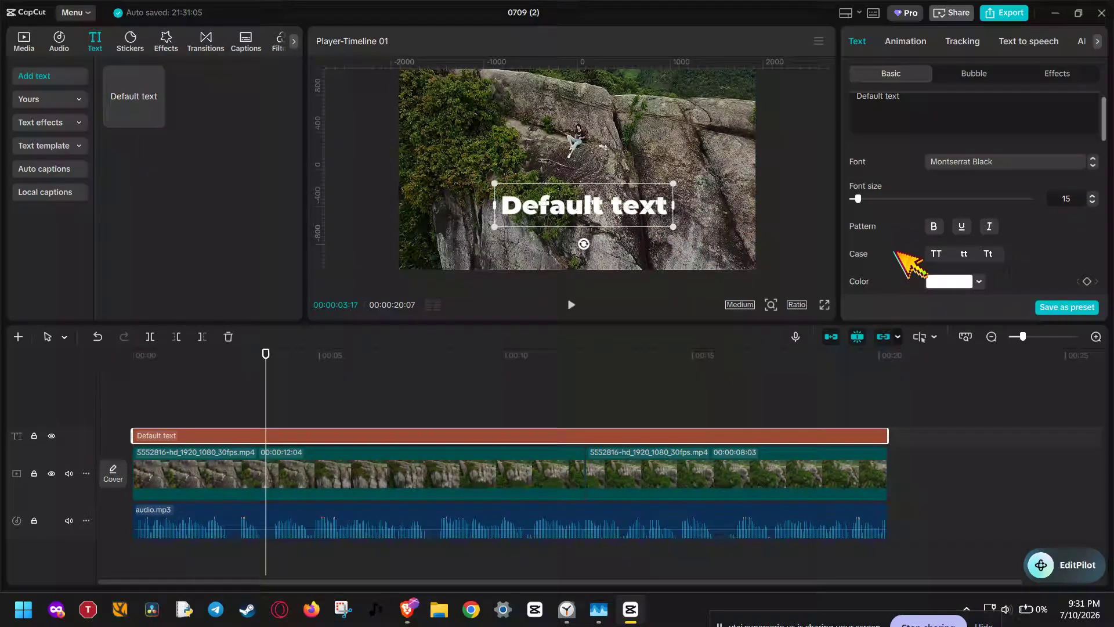
- Enable a black stroke on the text and set its thickness to 13
scroll(896, 255, "down", 6)
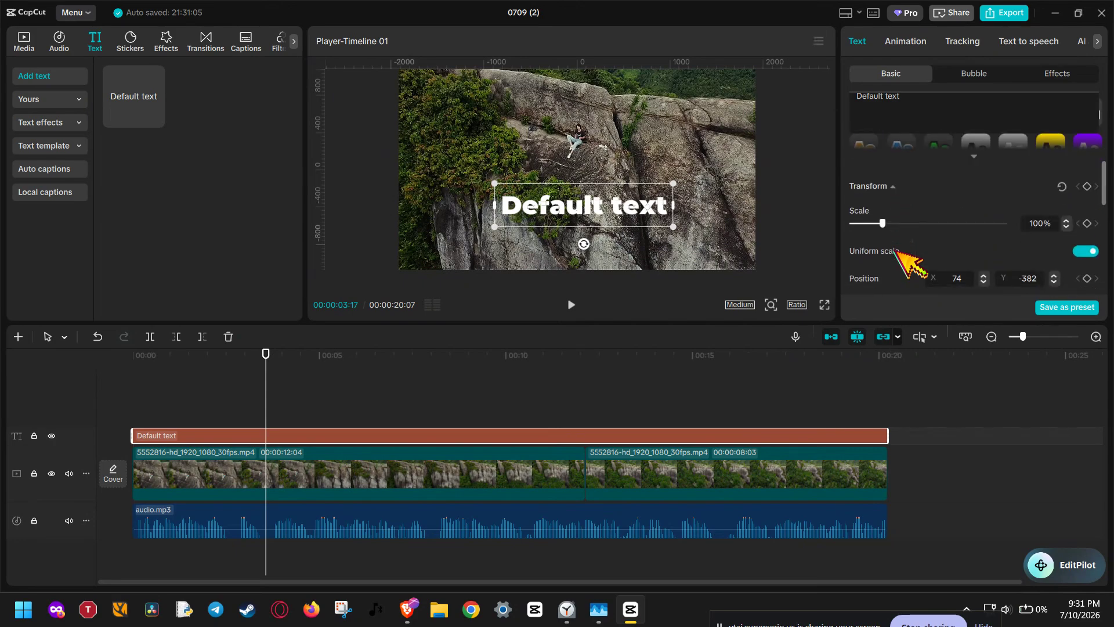
scroll(911, 264, "down", 5)
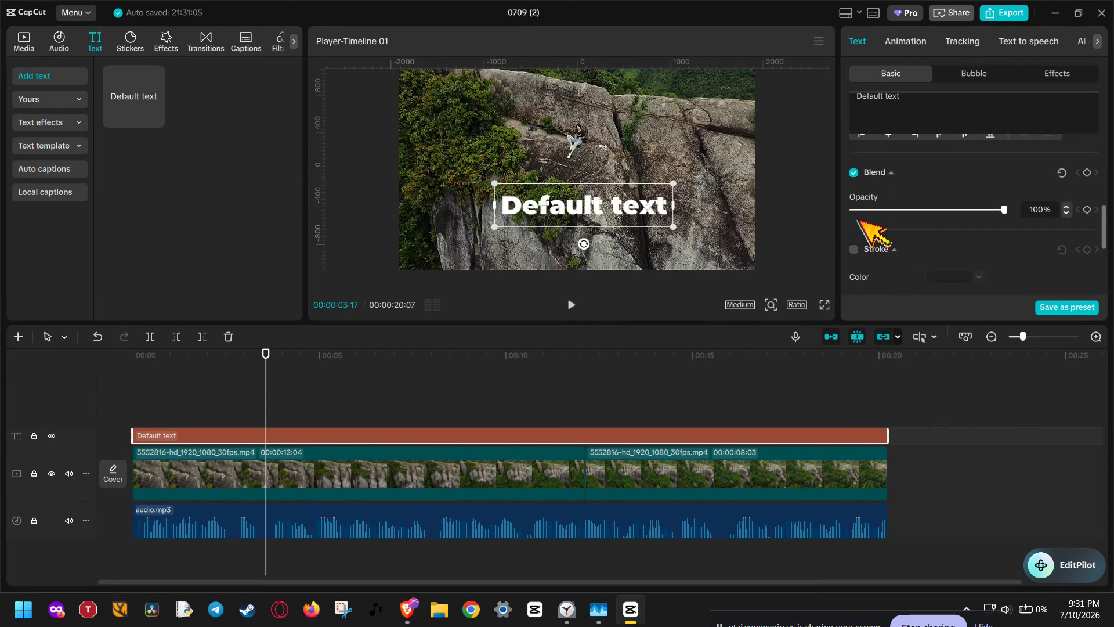
left_click(868, 249)
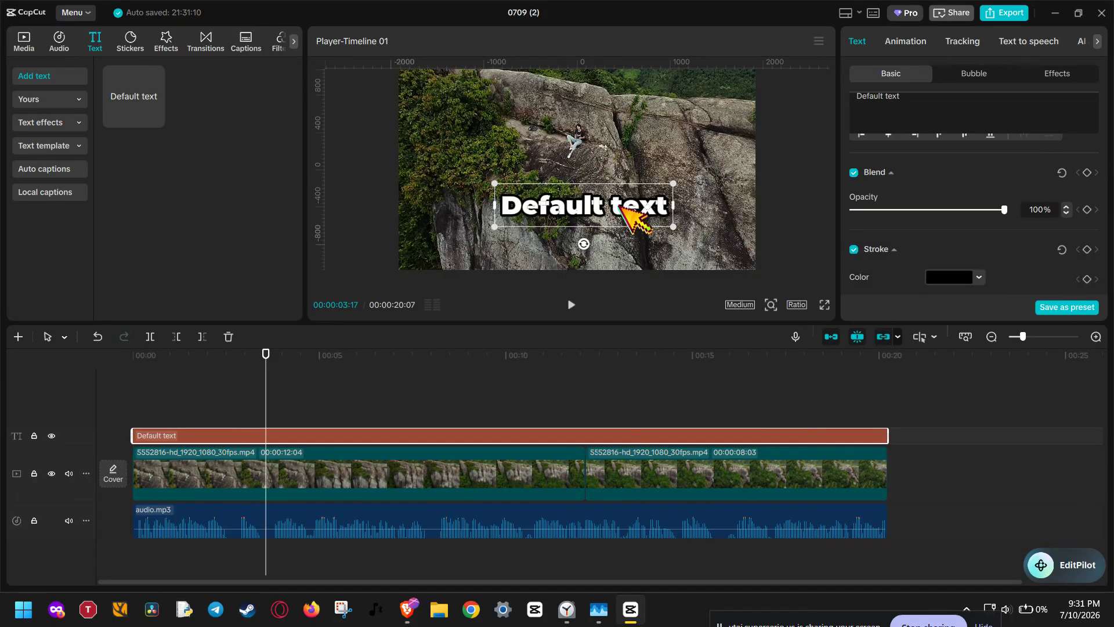
scroll(923, 273, "down", 3)
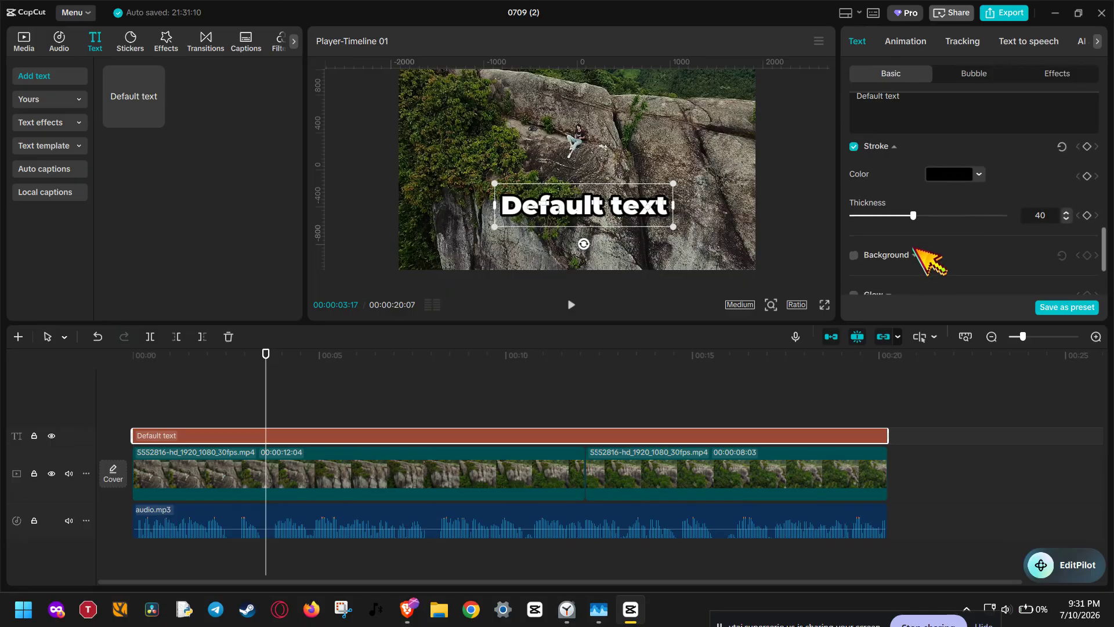
left_click_drag(911, 216, 869, 227)
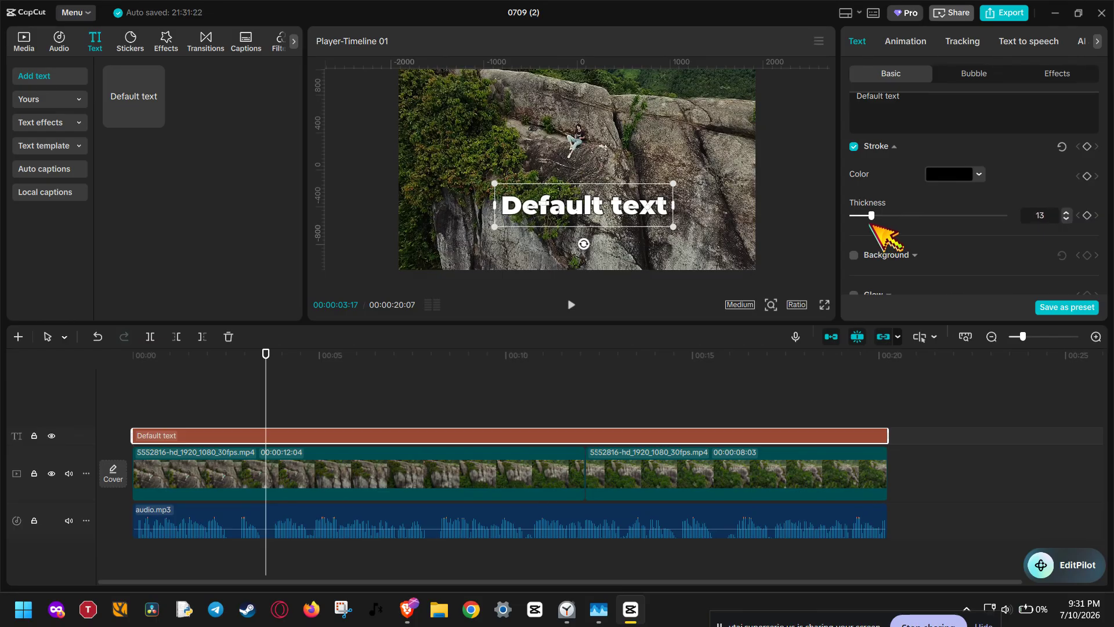
- Reduce the text's font size, trying 8 before settling on 6
scroll(888, 224, "up", 3)
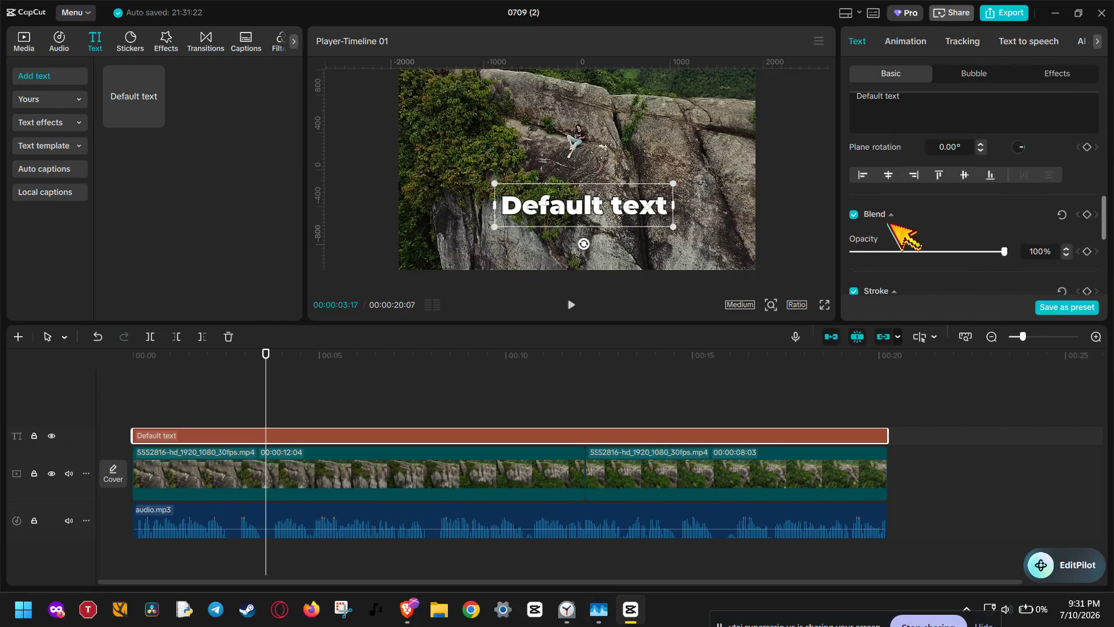
scroll(902, 235, "up", 5)
scroll(890, 223, "up", 5)
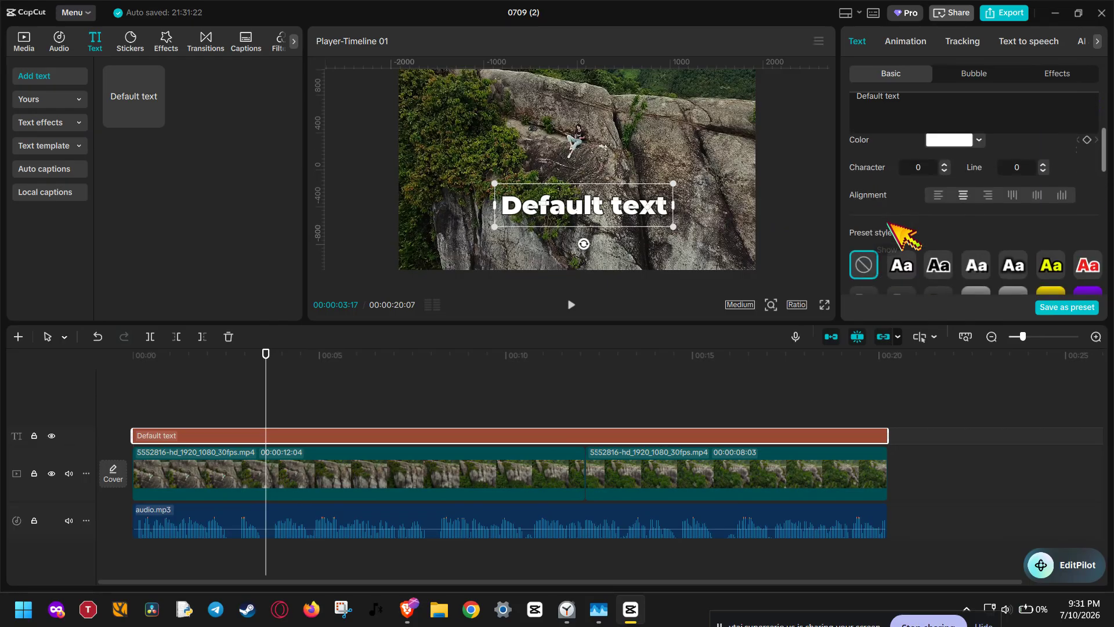
scroll(948, 183, "up", 2)
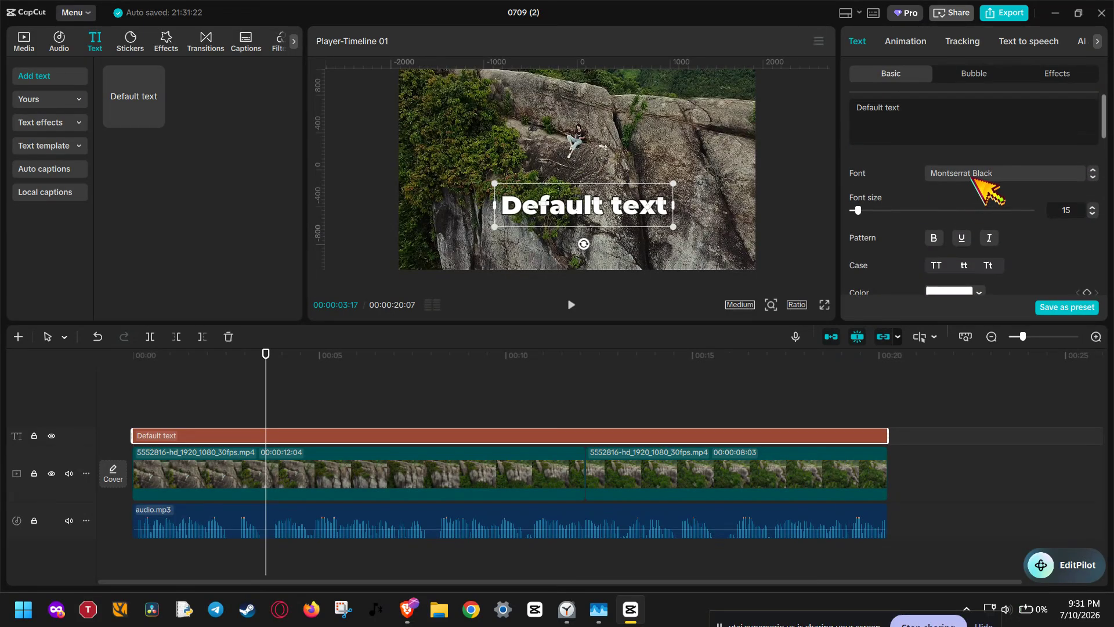
double_click(1067, 210)
type("10")
key("BackSpace")
key("BackSpace")
type("8")
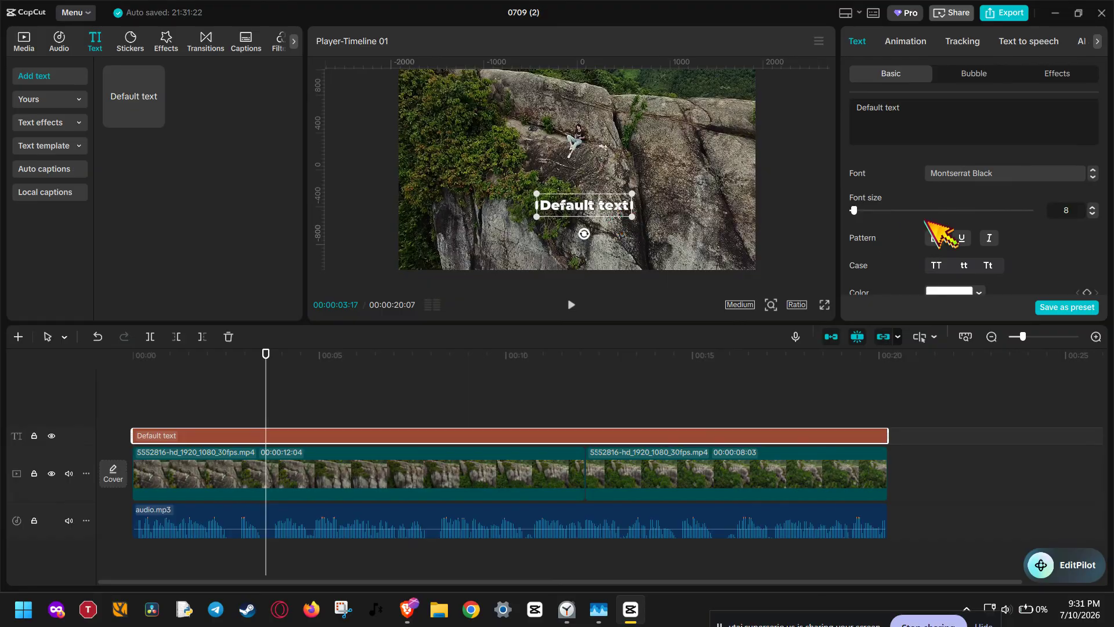
double_click(1068, 210)
type("6")
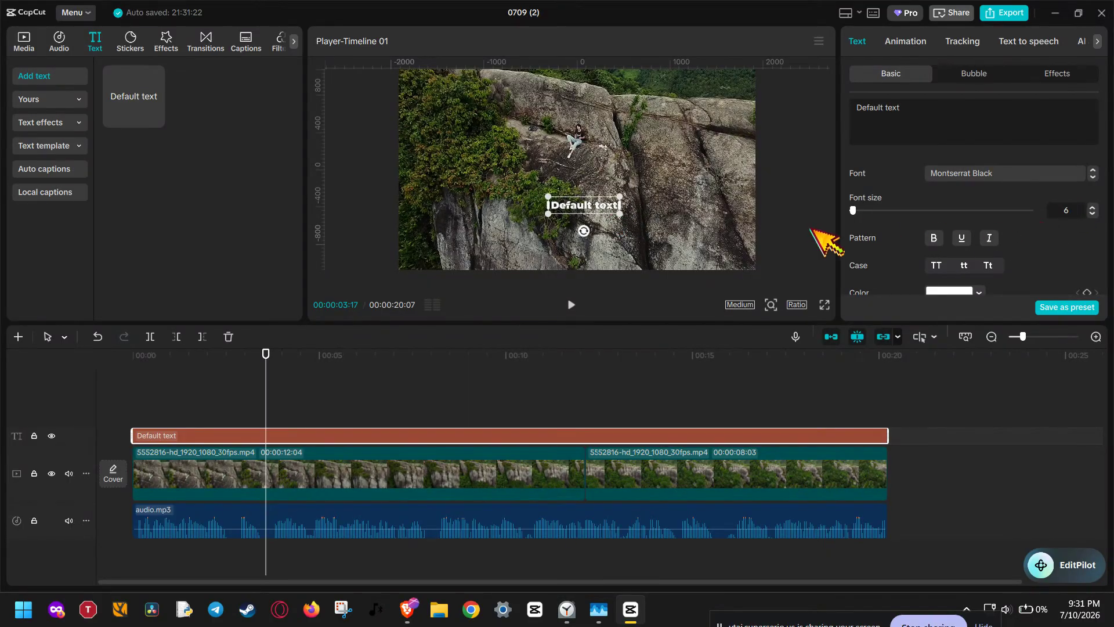
- Convert the text clip into a compound clip and move it to the lower-right corner of the video frame
right_click(577, 435)
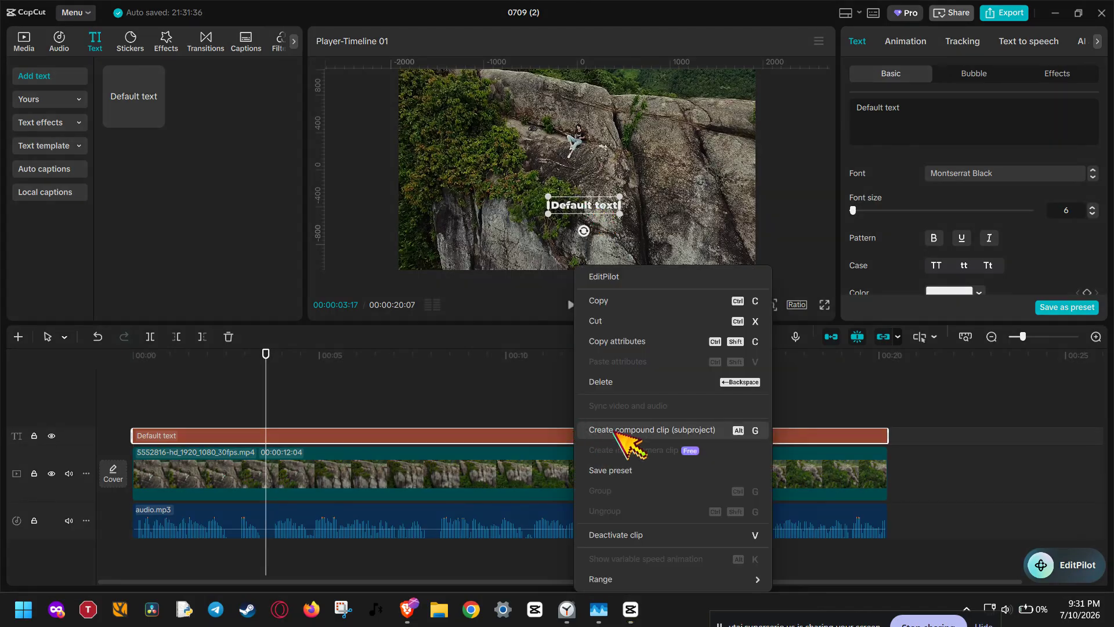
left_click(760, 432)
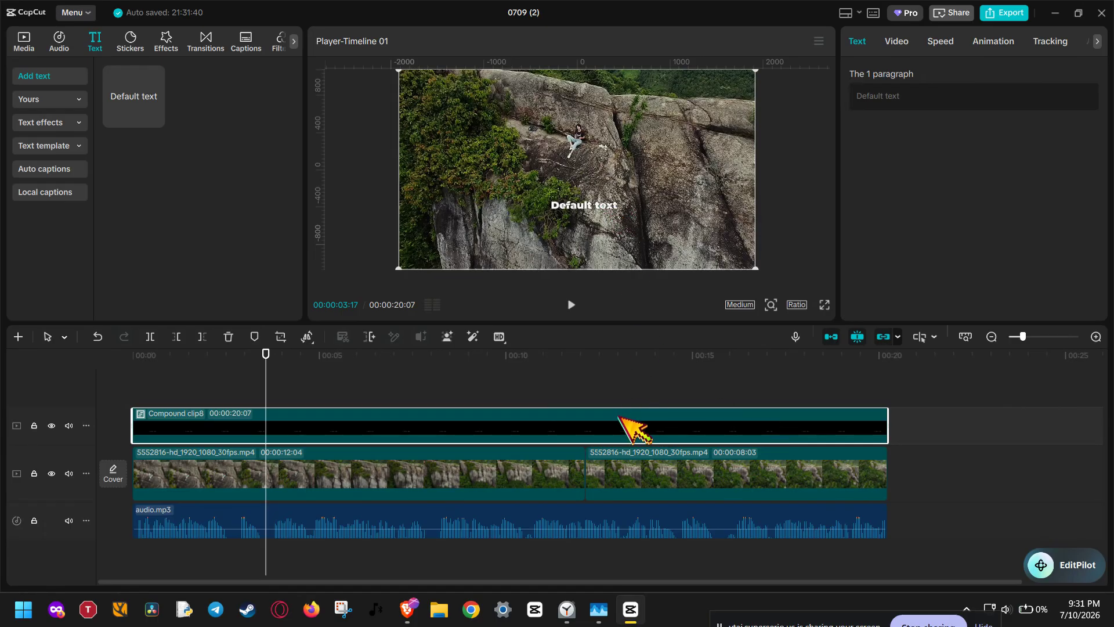
left_click_drag(571, 206, 707, 263)
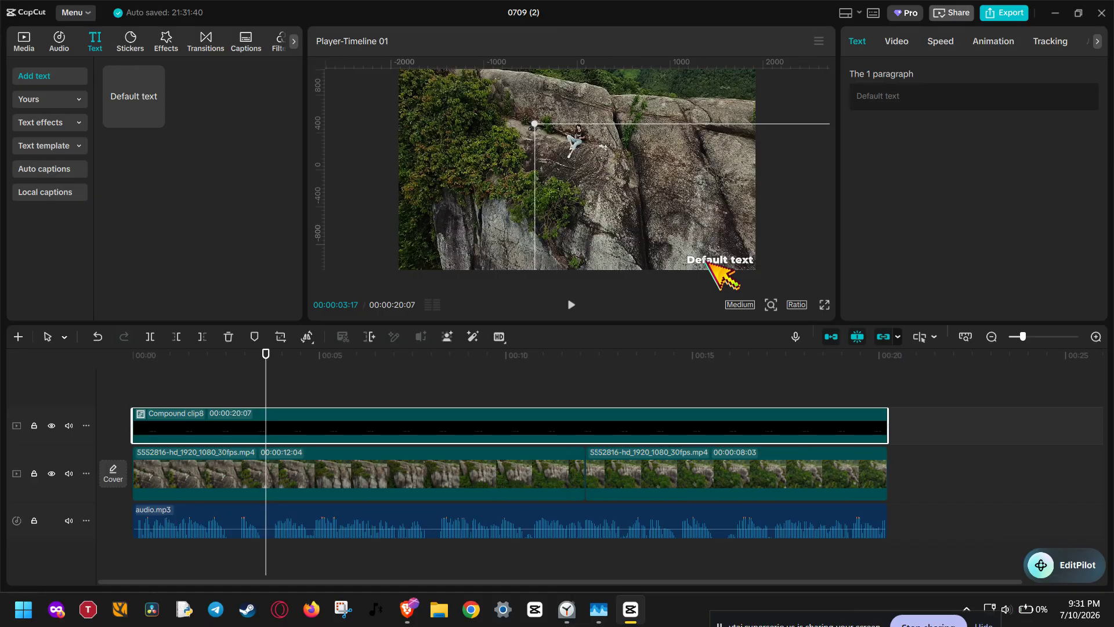
- Set the compound clip's blend mode to Overlay and its opacity to 36%
left_click(898, 42)
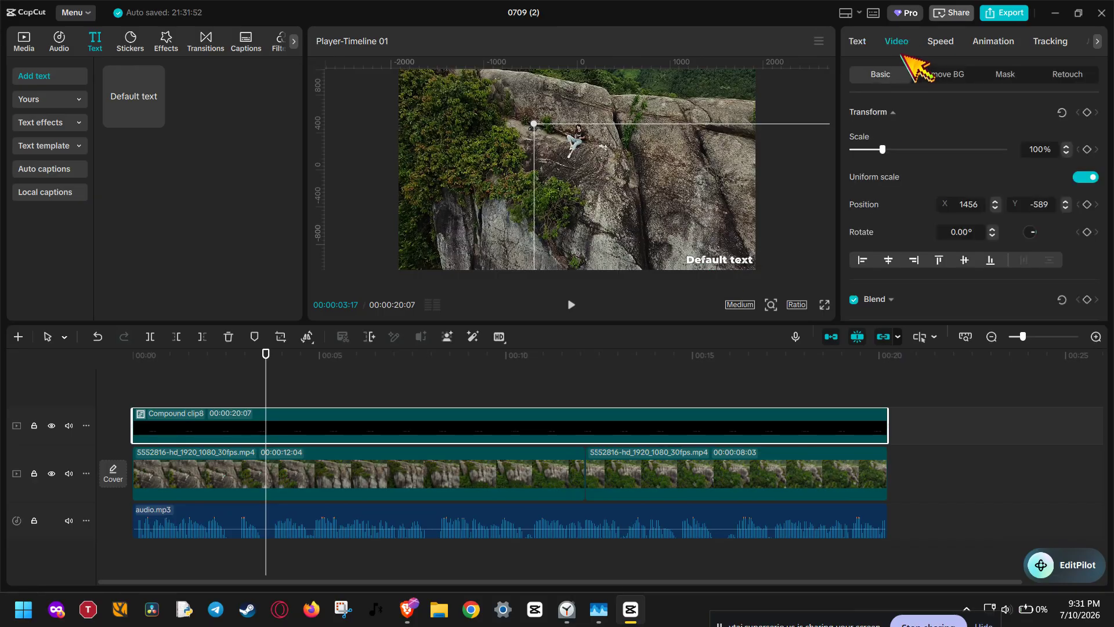
scroll(888, 203, "down", 2)
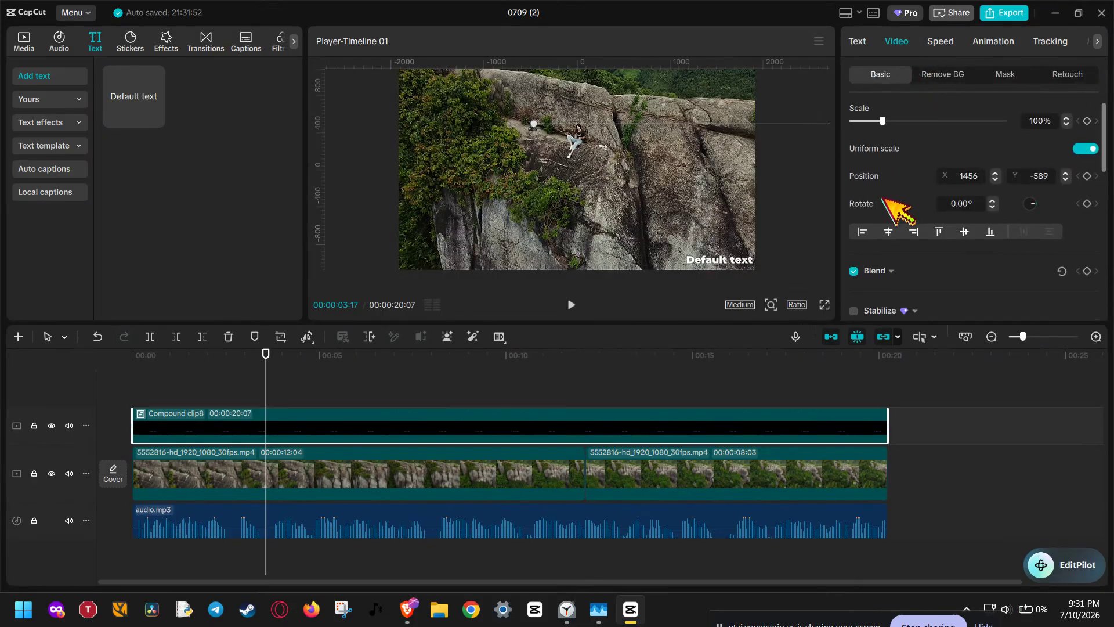
left_click(896, 205)
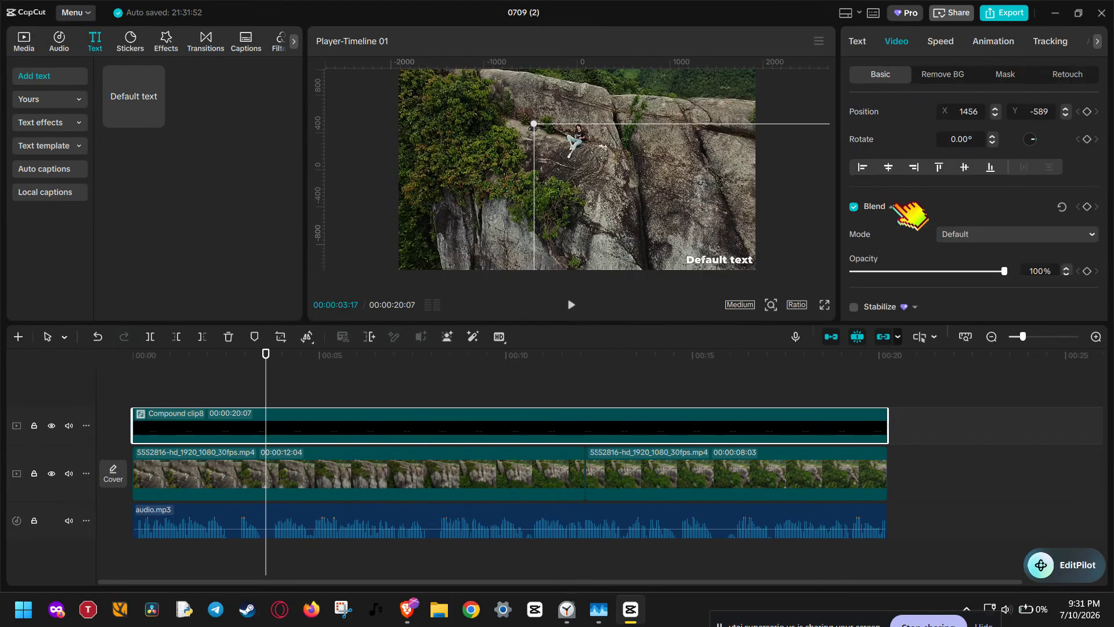
scroll(911, 214, "down", 2)
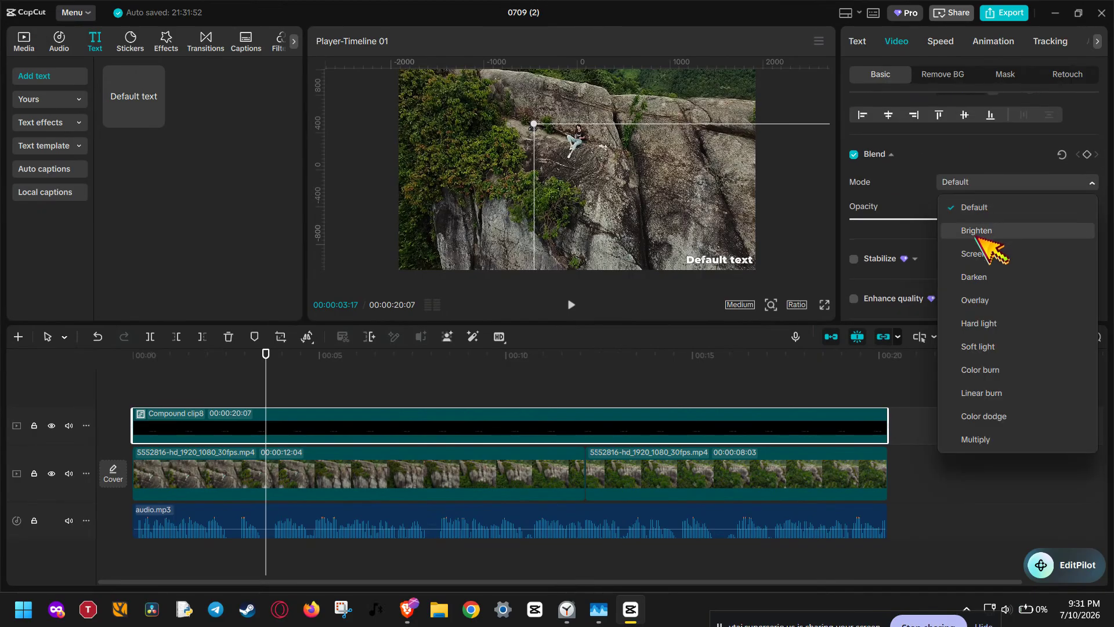
left_click(977, 297)
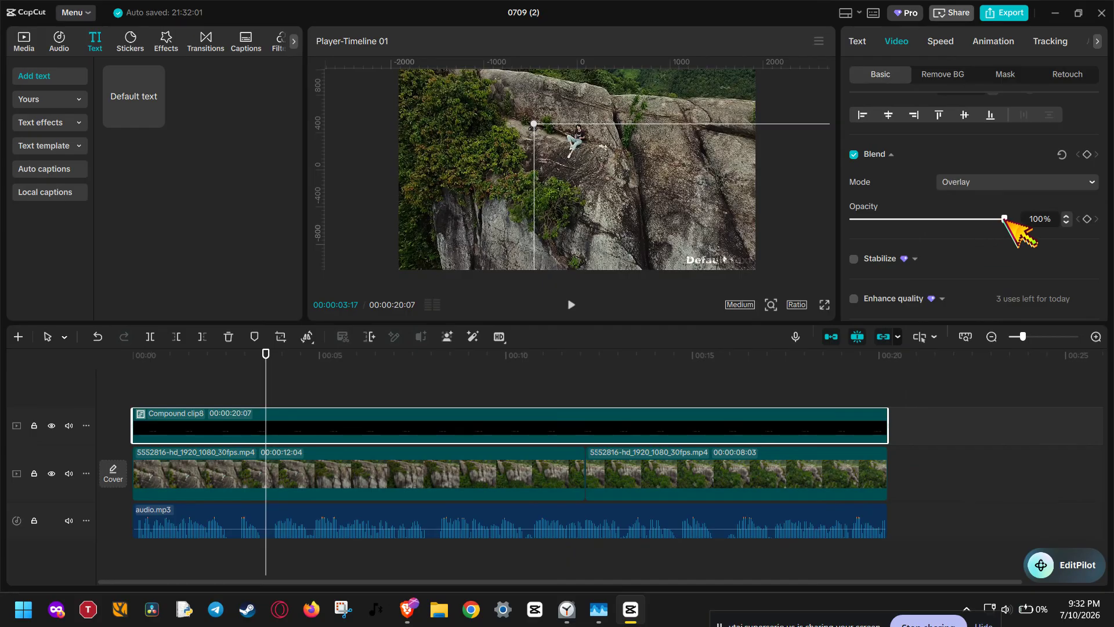
left_click_drag(1002, 220, 906, 225)
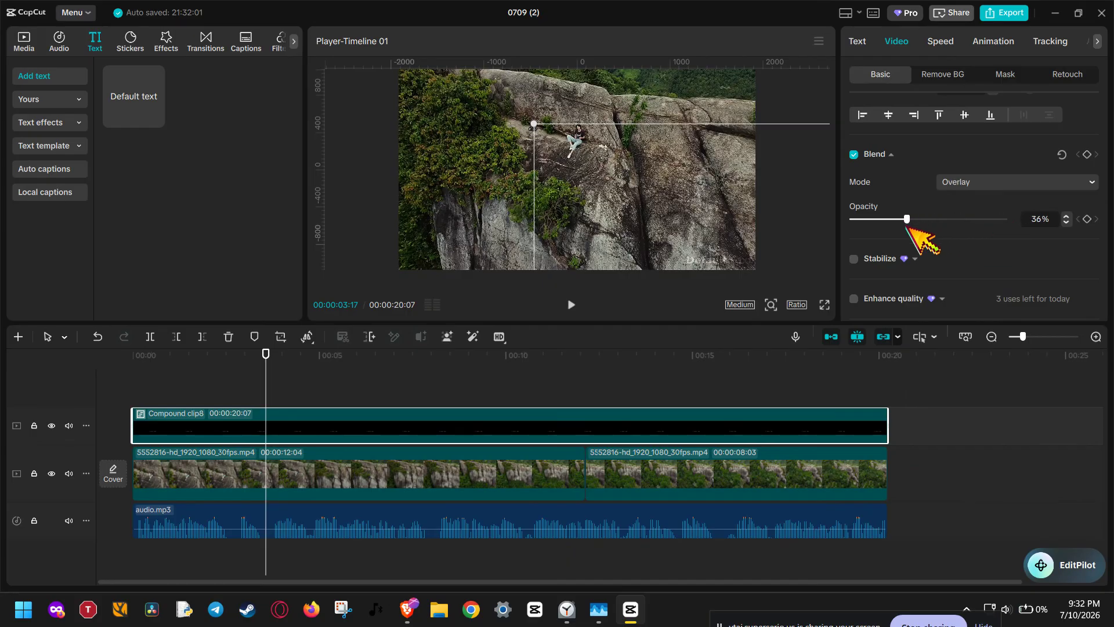
- Shift the compound clip inward from the frame's right edge so the whole watermark text fits, and set its opacity to 62%
left_click(771, 305)
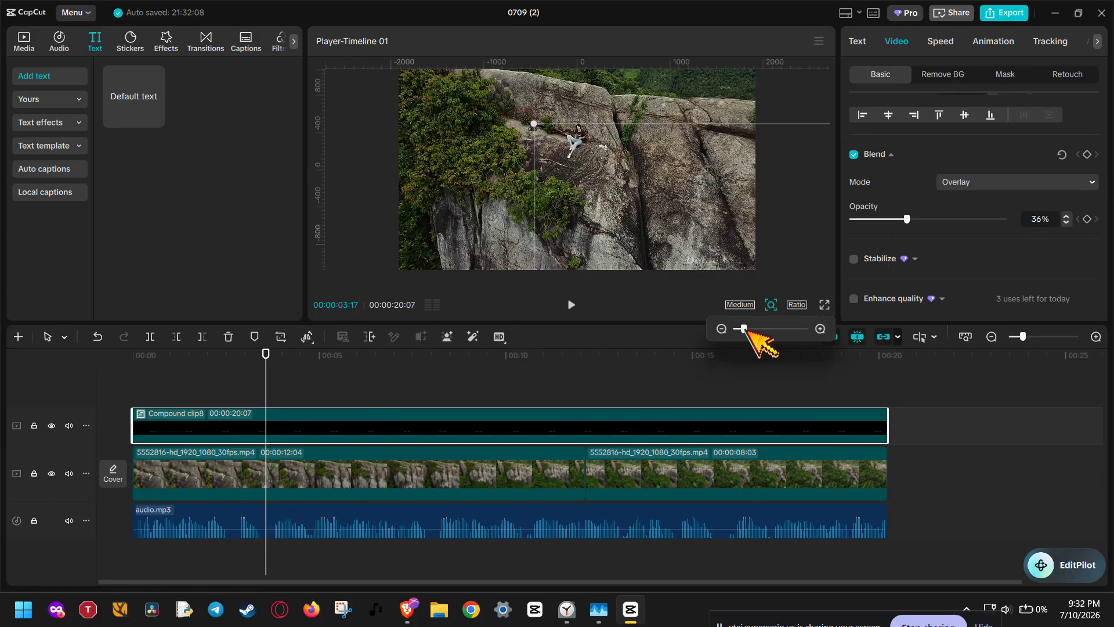
left_click_drag(745, 331, 806, 329)
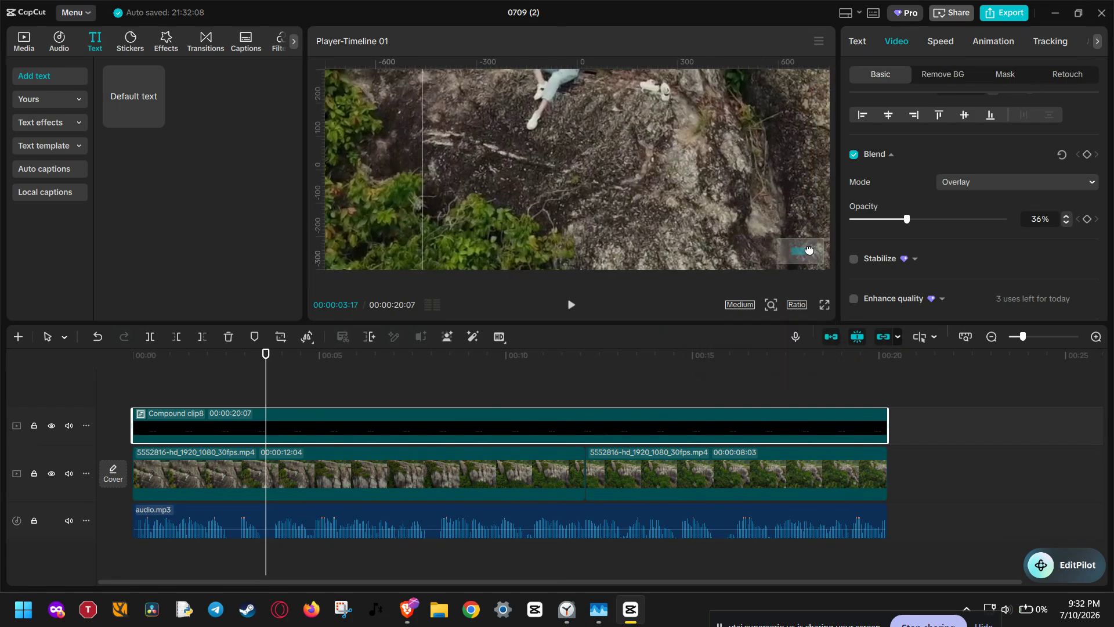
left_click_drag(809, 250, 822, 264)
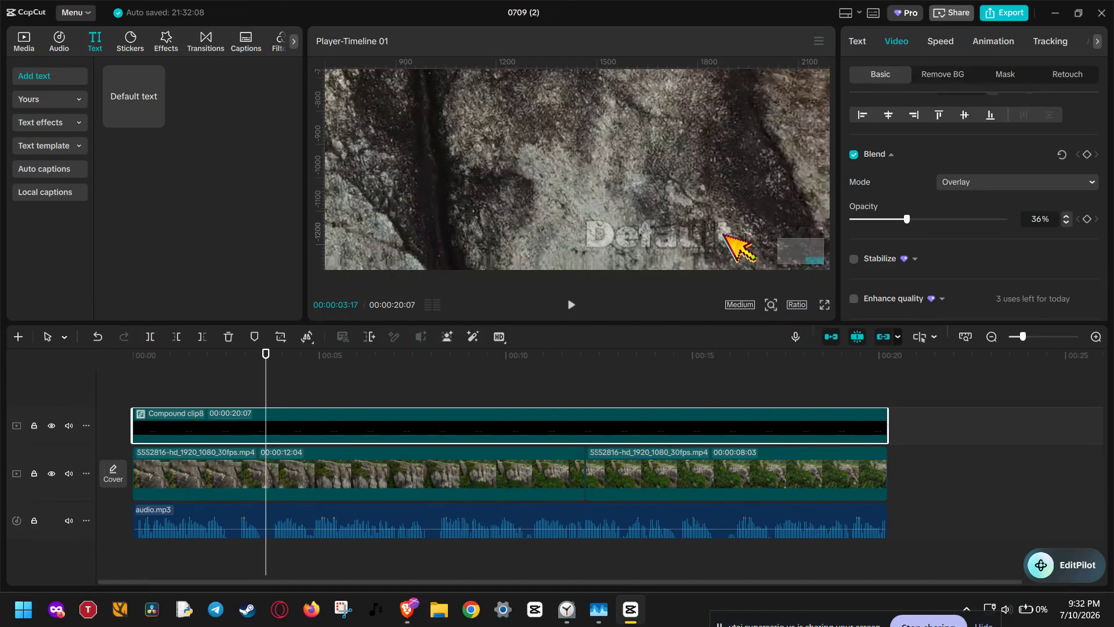
left_click_drag(709, 231, 662, 233)
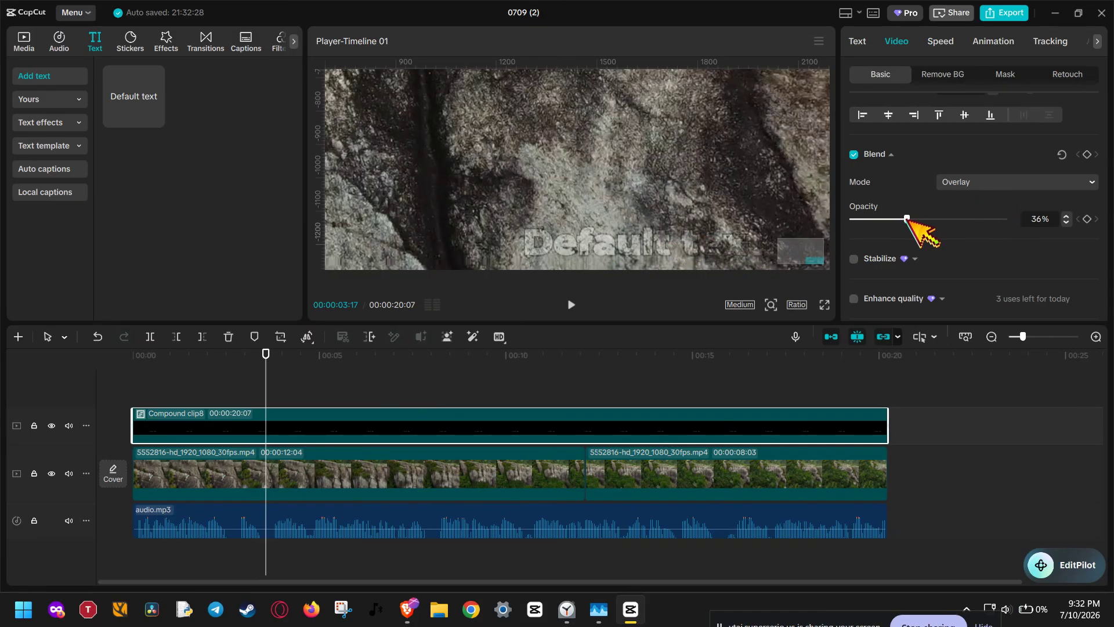
left_click_drag(908, 218, 944, 219)
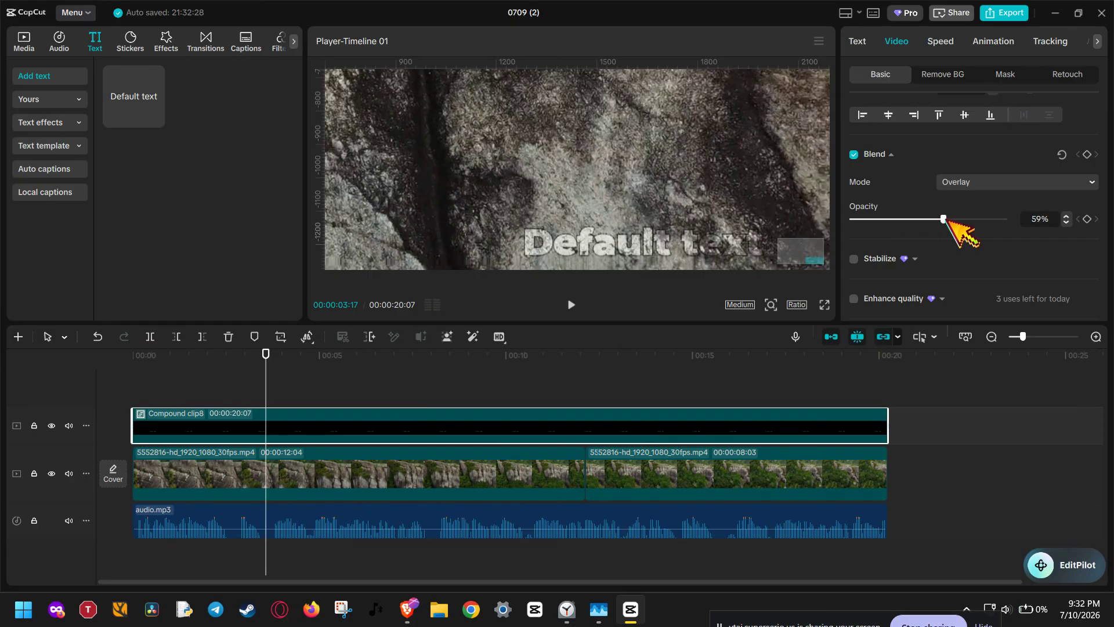
- Try the Brighten, Screen and Darken blend modes on the compound clip and return it to Overlay
left_click(988, 183)
left_click(986, 233)
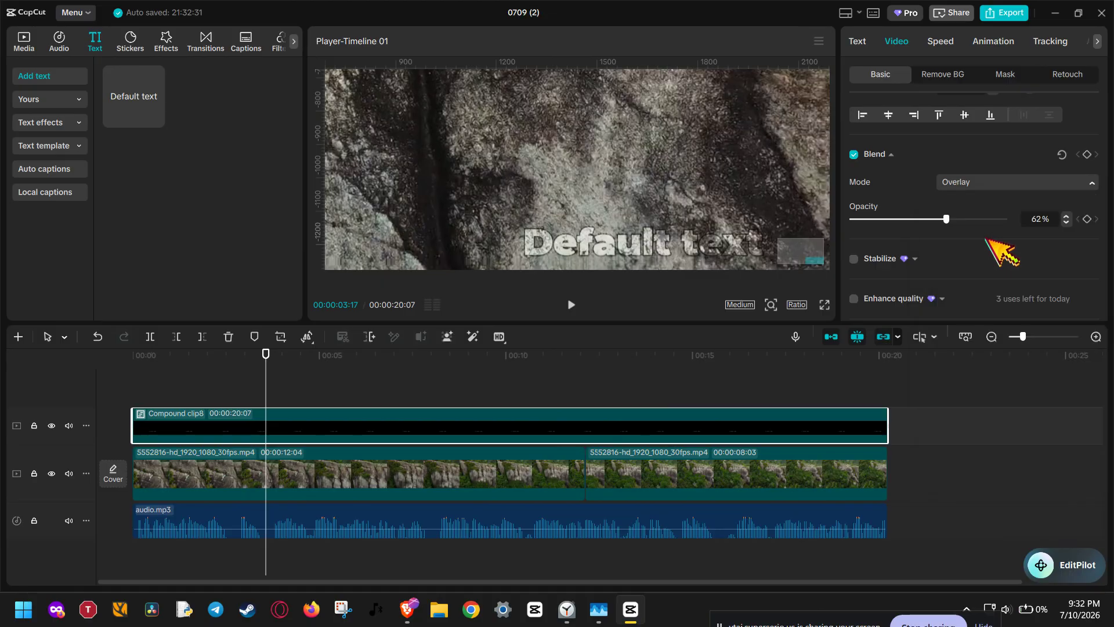
left_click(995, 184)
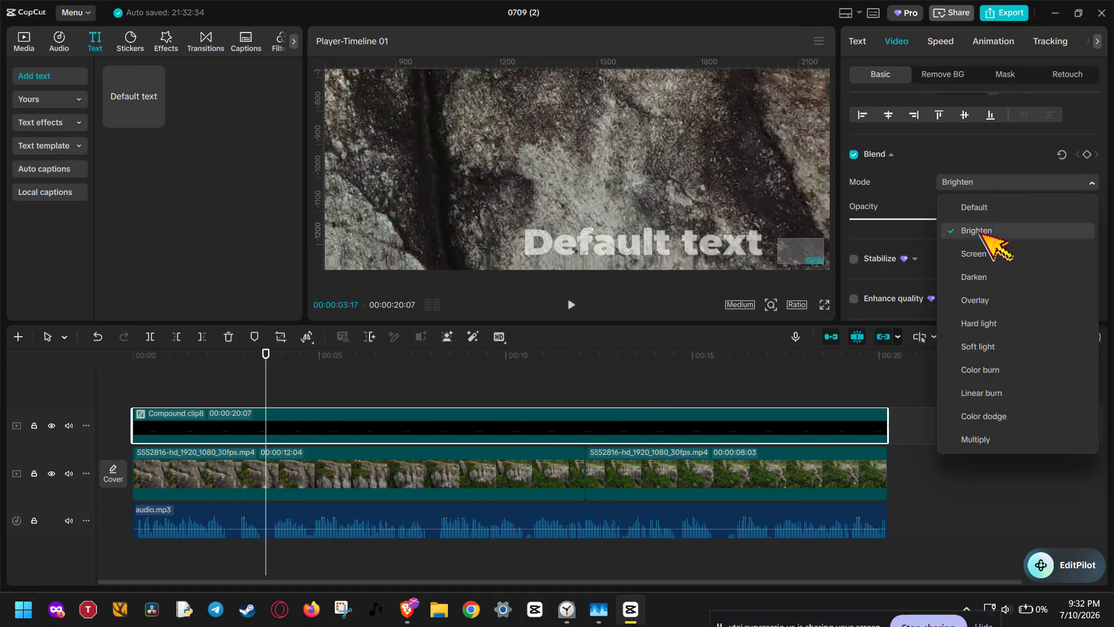
left_click(981, 254)
left_click(991, 185)
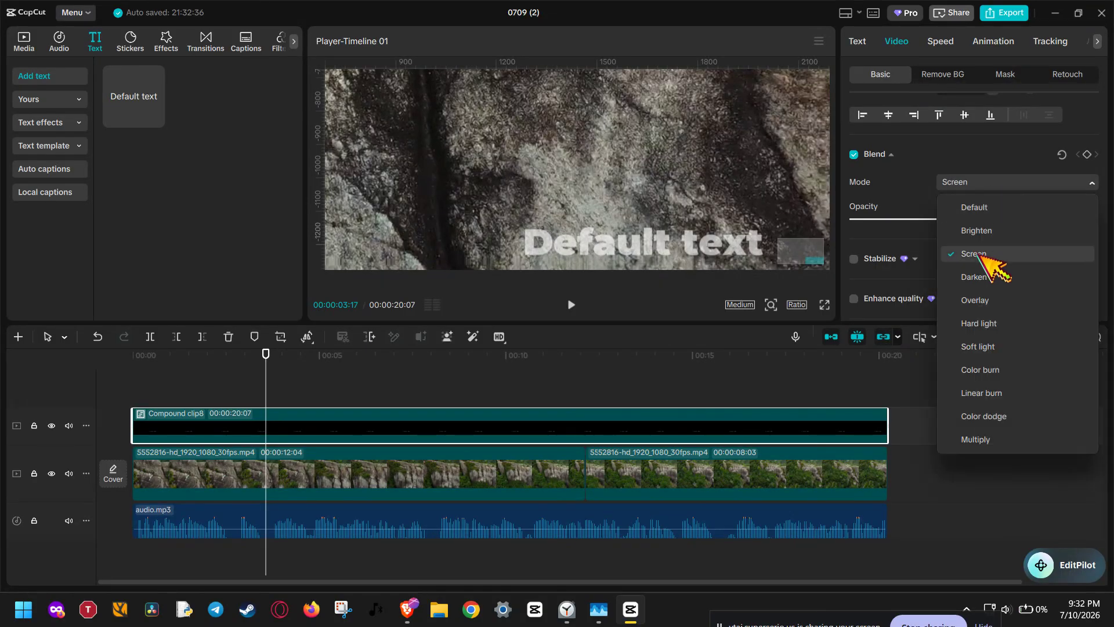
left_click(973, 275)
left_click(982, 184)
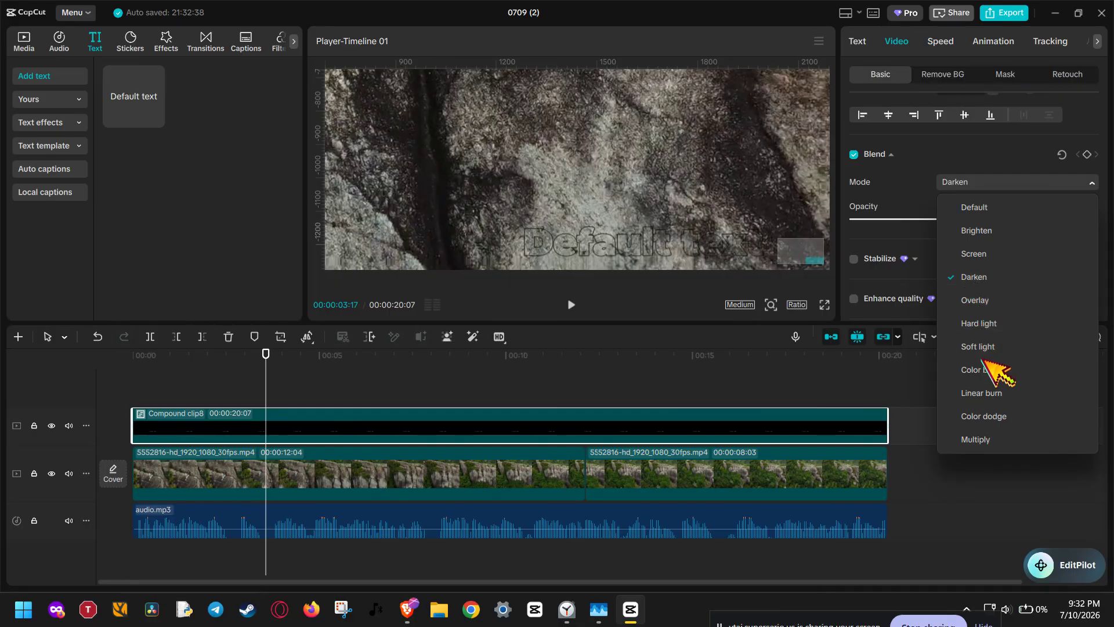
left_click(1008, 300)
- Set the compound clip's blend mode to Soft light, trying Hard light first
left_click(981, 185)
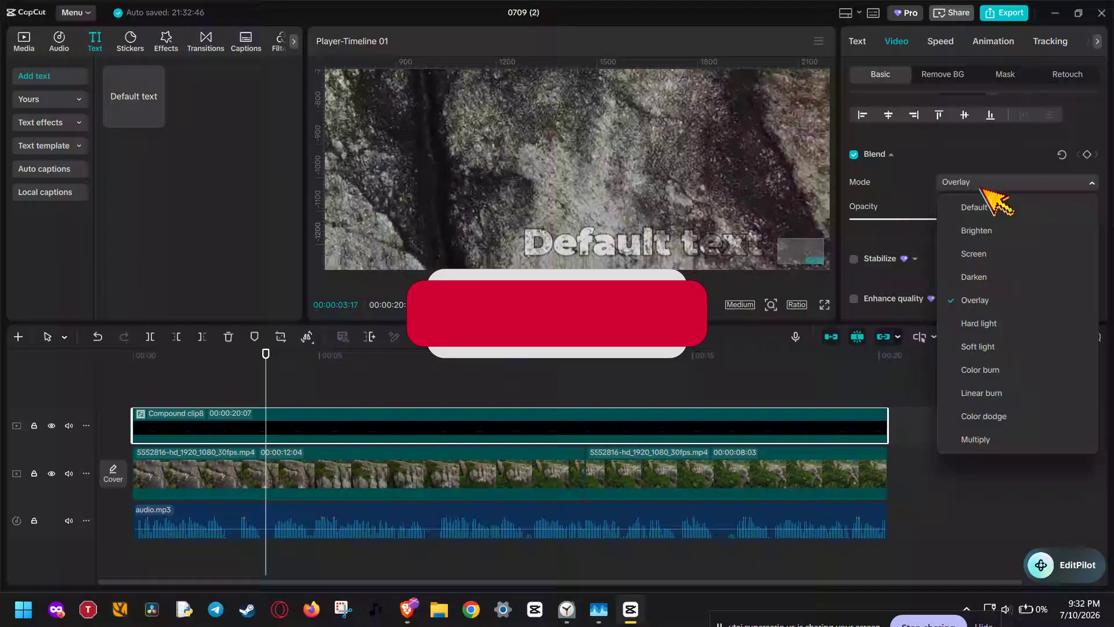
left_click(993, 323)
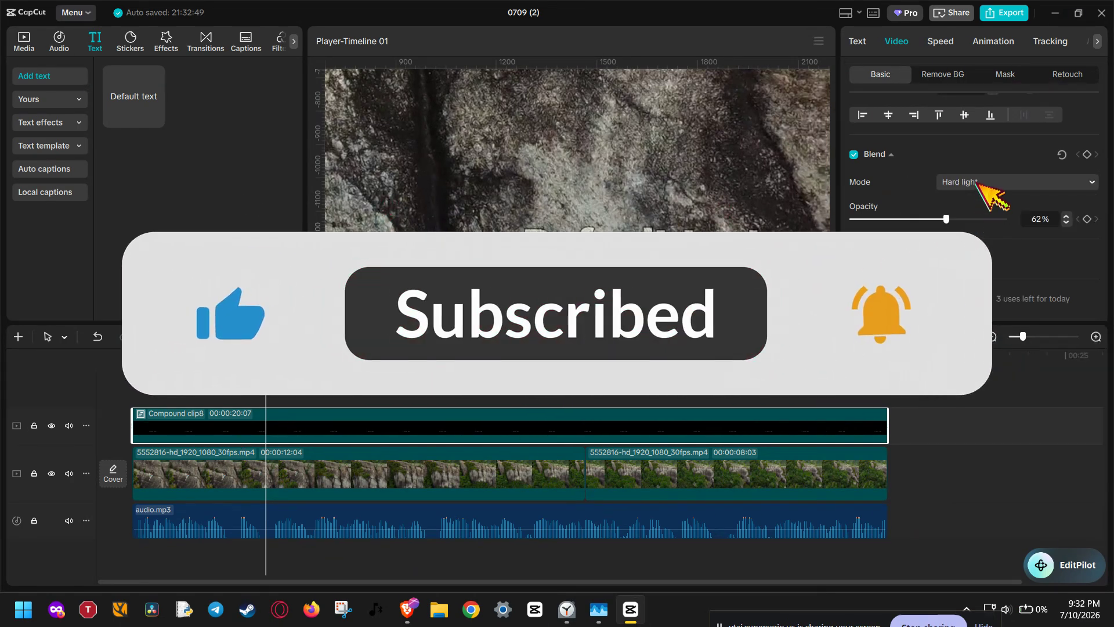
left_click(983, 185)
left_click(997, 346)
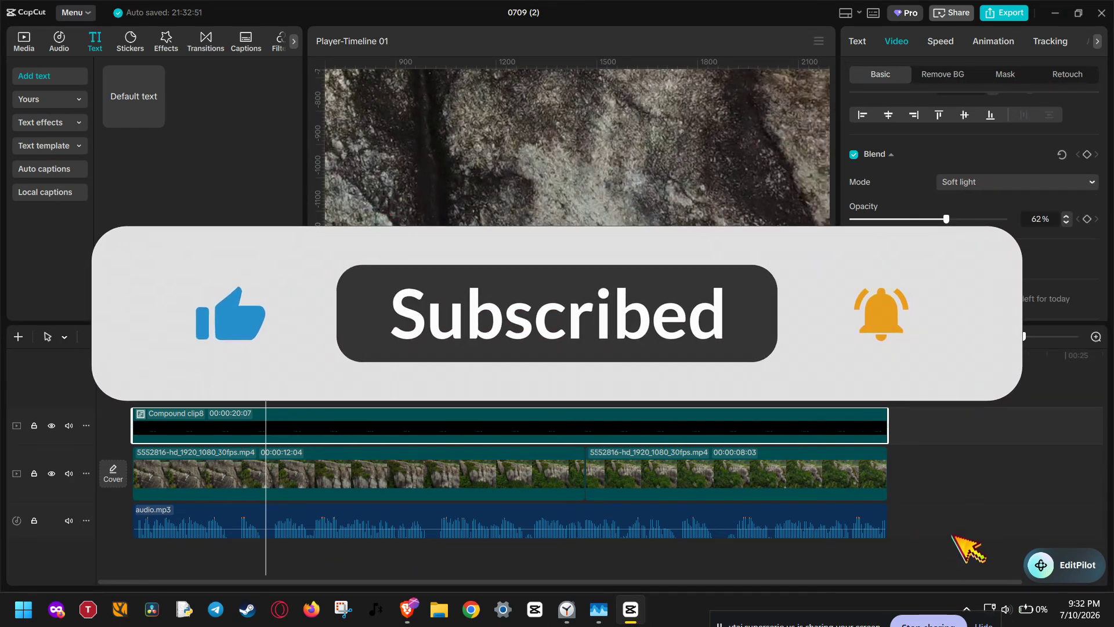